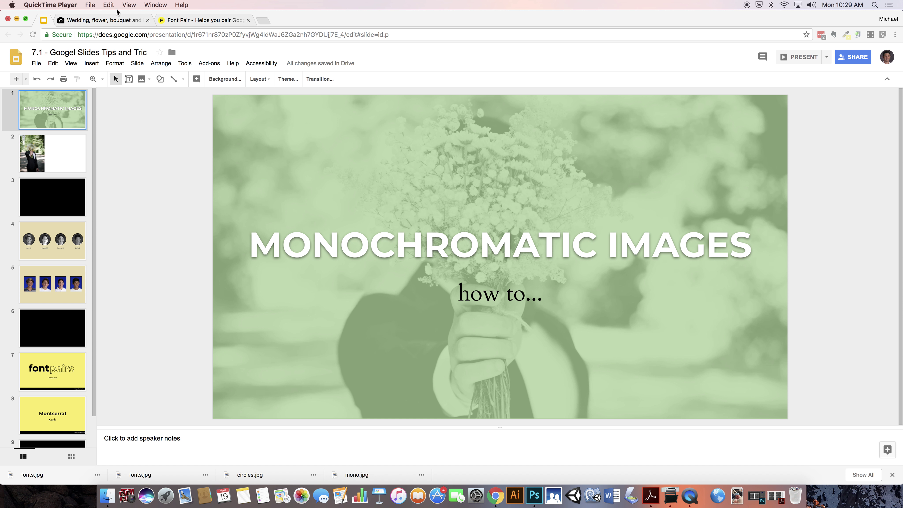
- Switch to the Unsplash 'Wedding, flower, bouquet' tab to view the original bouquet photo
{"action": "left_click", "coordinate": [118, 20]}
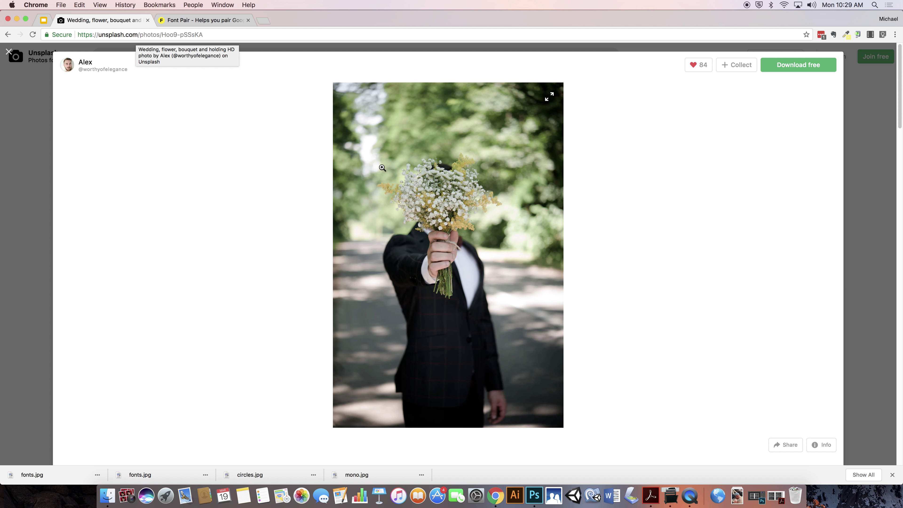
- Copy the bouquet image from Unsplash and go back to the Google Slides deck
{"action": "right_click", "coordinate": [462, 176]}
{"action": "left_click", "coordinate": [492, 198]}
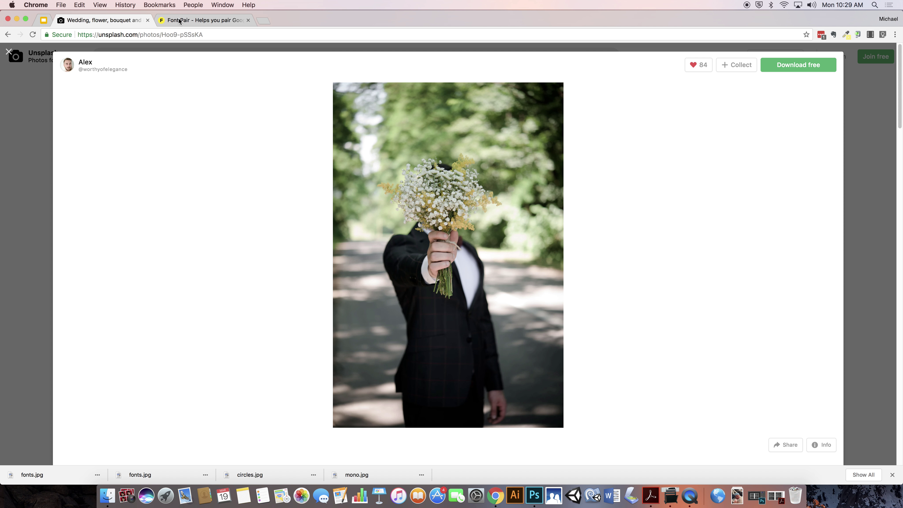
{"action": "left_click", "coordinate": [43, 20]}
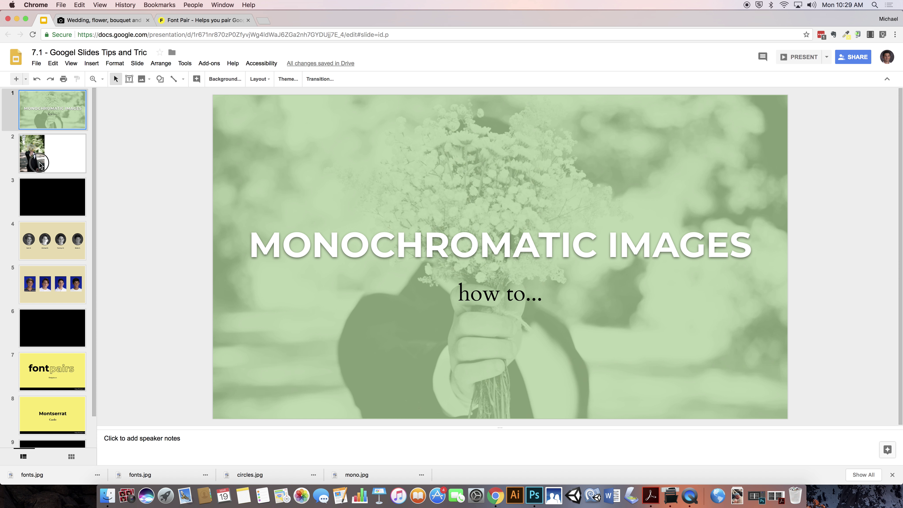
- Apply the Blank layout to slide 2, leaving only the bouquet photo, and select it
{"action": "left_click", "coordinate": [40, 169]}
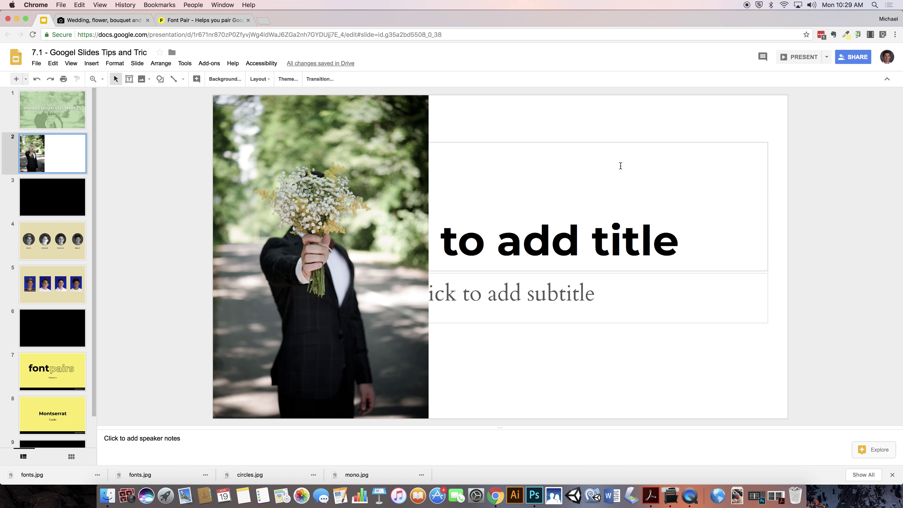
{"action": "left_click", "coordinate": [72, 158]}
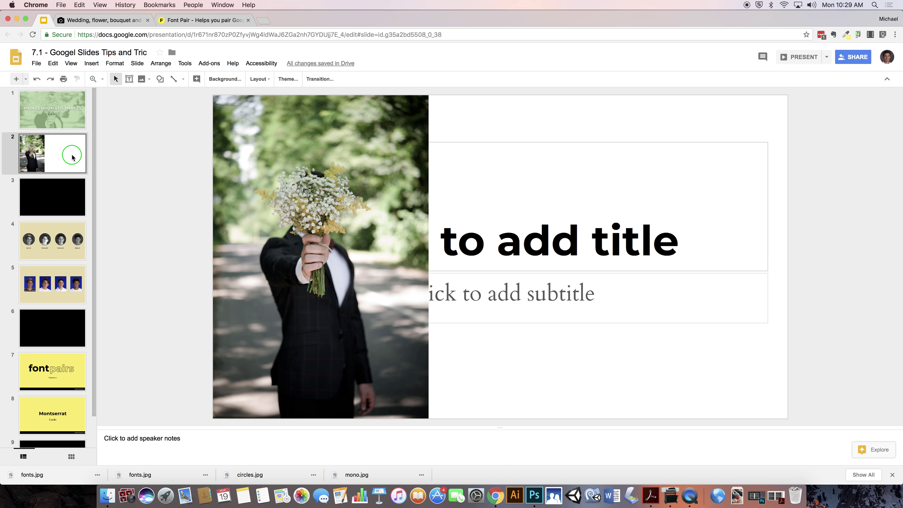
{"action": "right_click", "coordinate": [72, 158]}
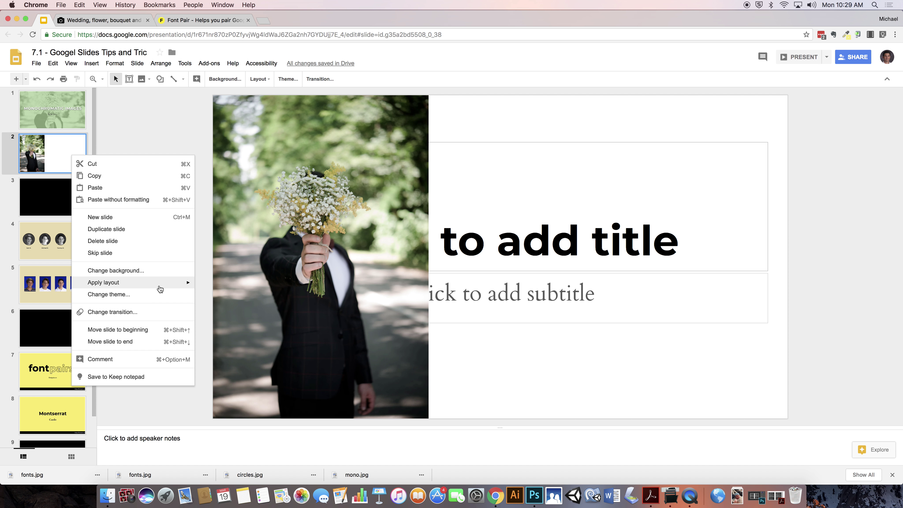
{"action": "mouse_move", "coordinate": [160, 288]}
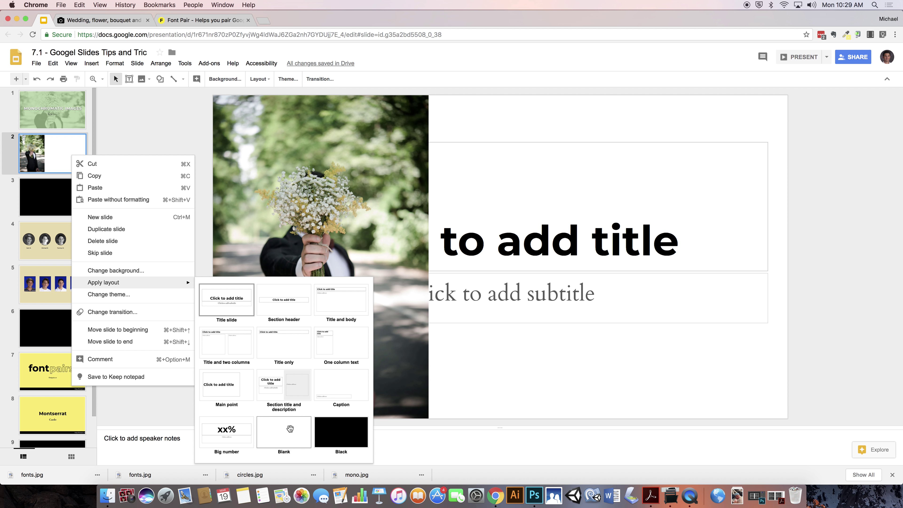
{"action": "left_click", "coordinate": [289, 431]}
{"action": "left_click", "coordinate": [353, 238]}
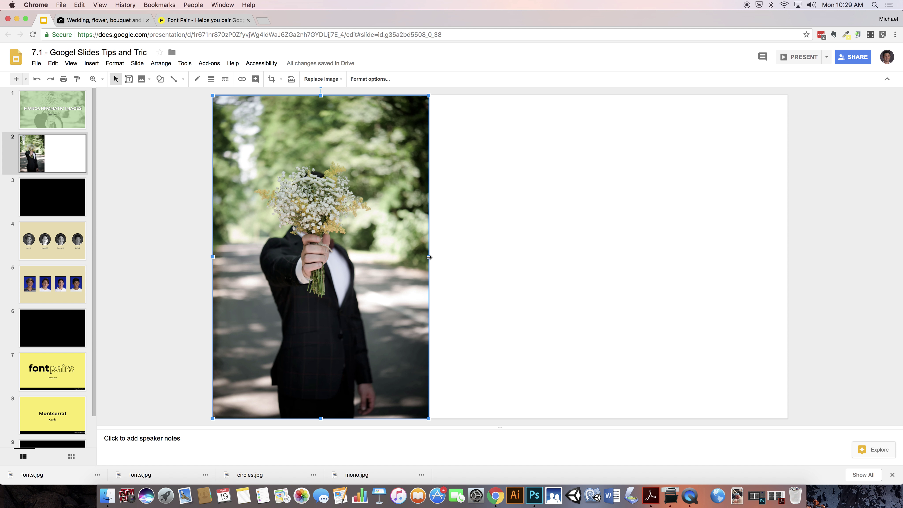
- Crop the photo's top and bottom into a wide strip around the flowers and hand
{"action": "left_click_drag", "start_coordinate": [430, 257], "coordinate": [789, 267]}
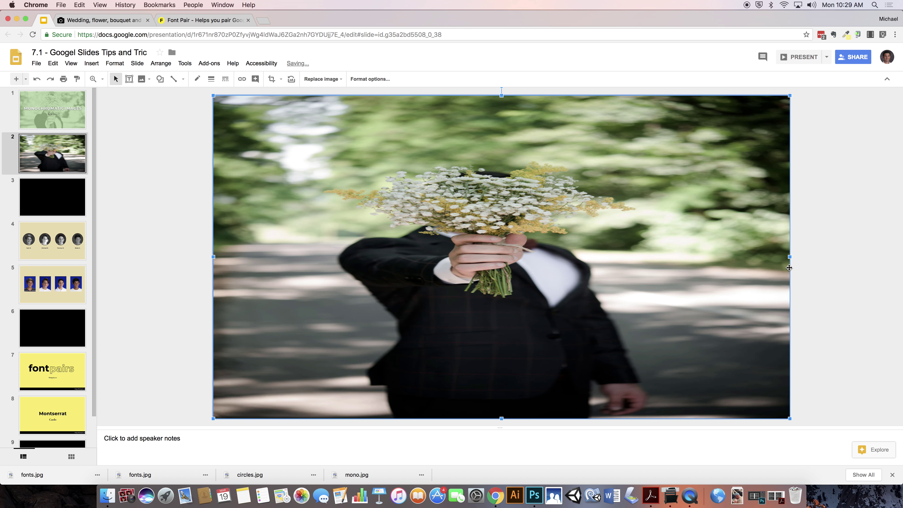
{"action": "key", "text": "super+z"}
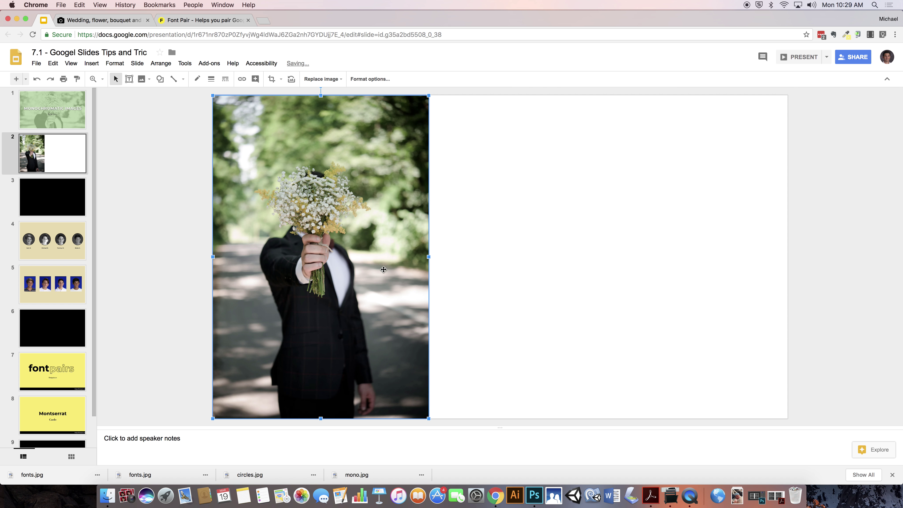
{"action": "double_click", "coordinate": [315, 262]}
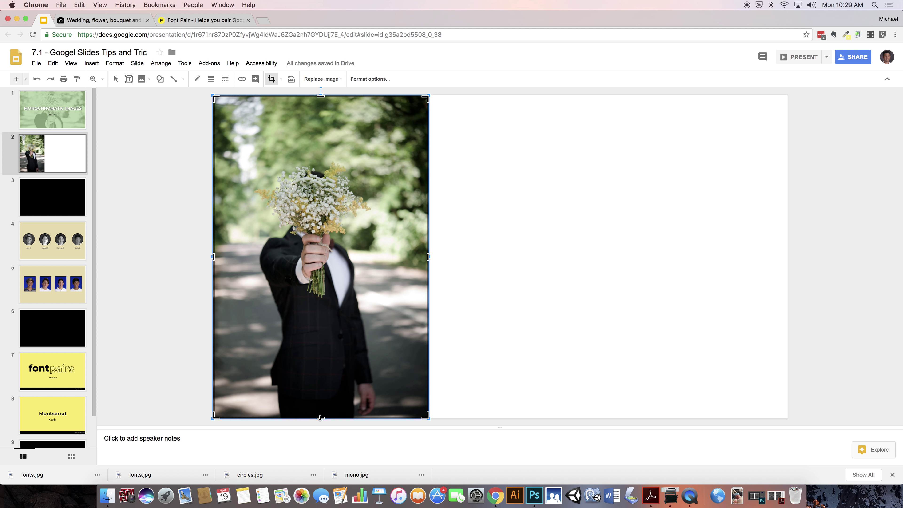
{"action": "left_click_drag", "start_coordinate": [320, 418], "coordinate": [334, 283]}
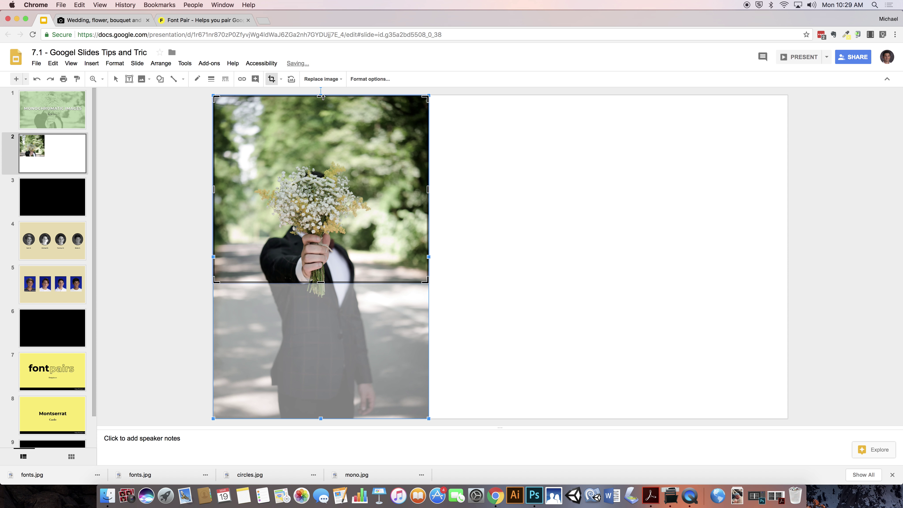
{"action": "left_click_drag", "start_coordinate": [322, 96], "coordinate": [325, 164]}
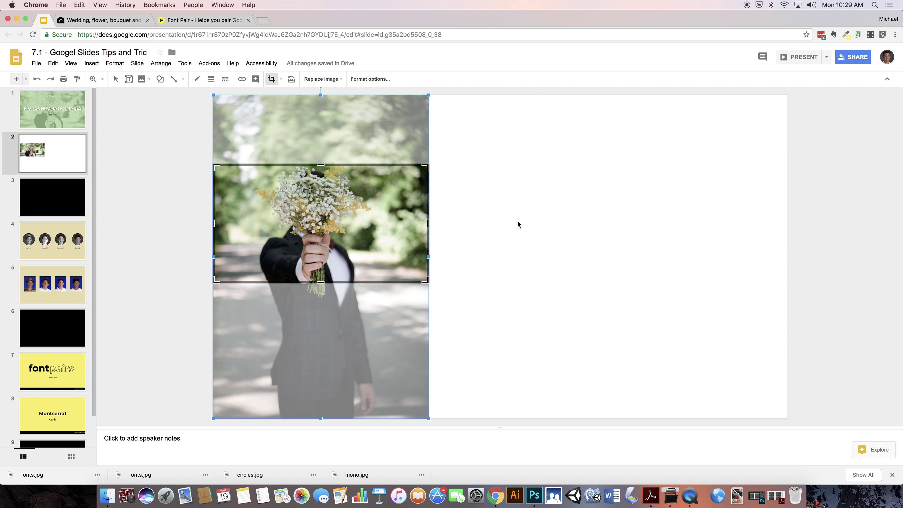
{"action": "key", "text": "Escape"}
- Move the cropped photo top-left, enlarge it to cover the slide, and trim the right overhang
{"action": "left_click_drag", "start_coordinate": [286, 166], "coordinate": [285, 97]}
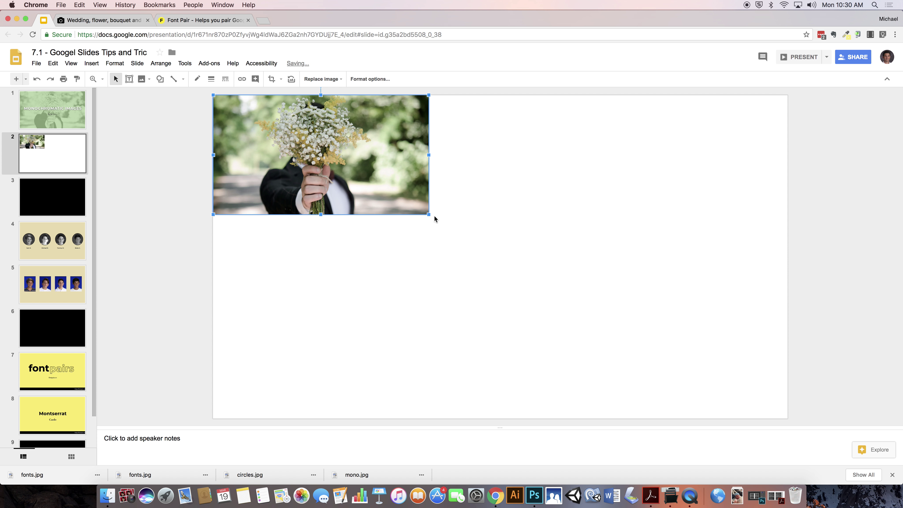
{"action": "left_click_drag", "start_coordinate": [430, 215], "coordinate": [797, 415]}
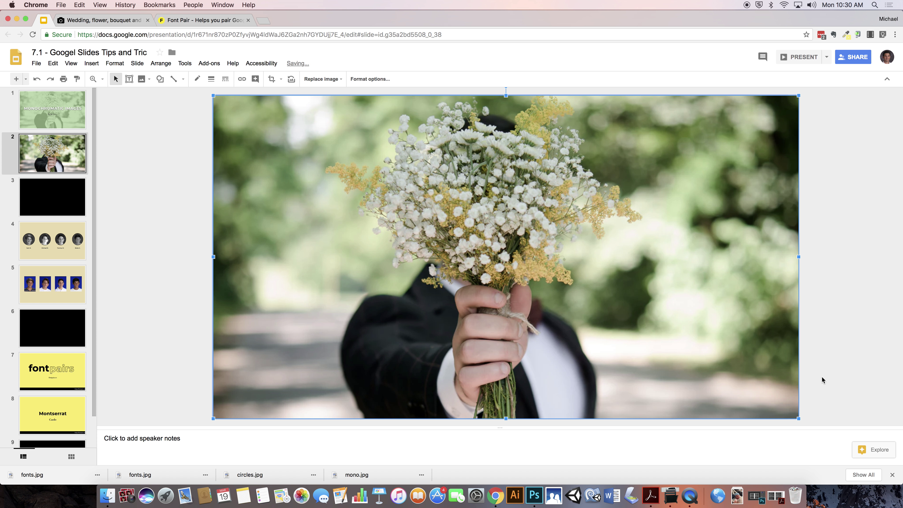
{"action": "double_click", "coordinate": [734, 301]}
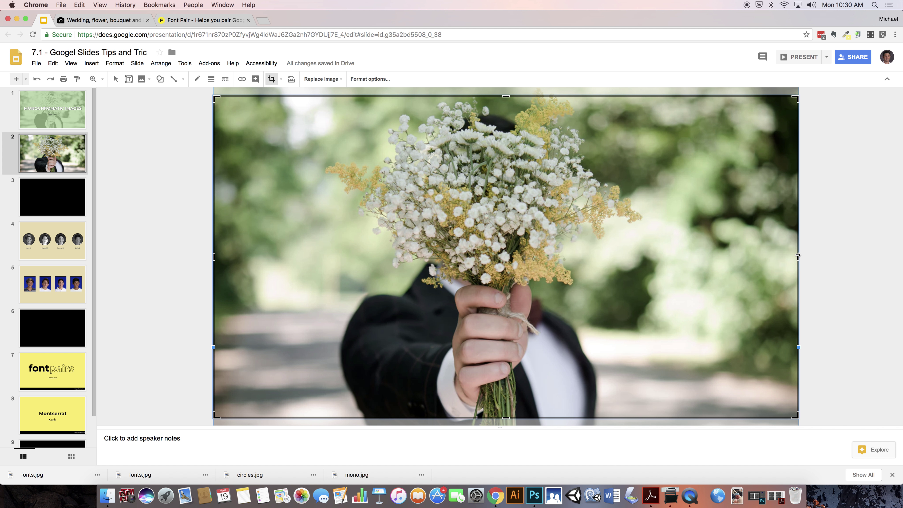
{"action": "left_click_drag", "start_coordinate": [798, 257], "coordinate": [763, 257]}
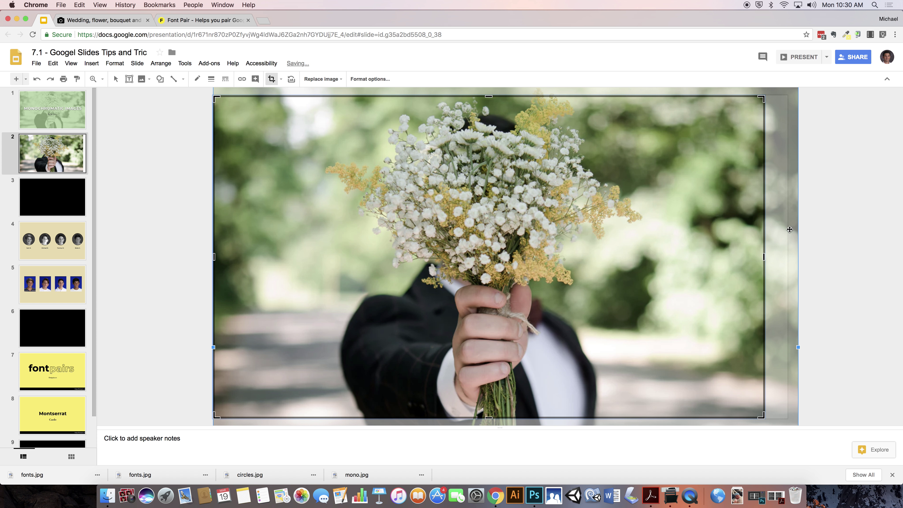
{"action": "left_click_drag", "start_coordinate": [771, 257], "coordinate": [787, 257]}
{"action": "left_click", "coordinate": [763, 256]}
{"action": "key", "text": "Return"}
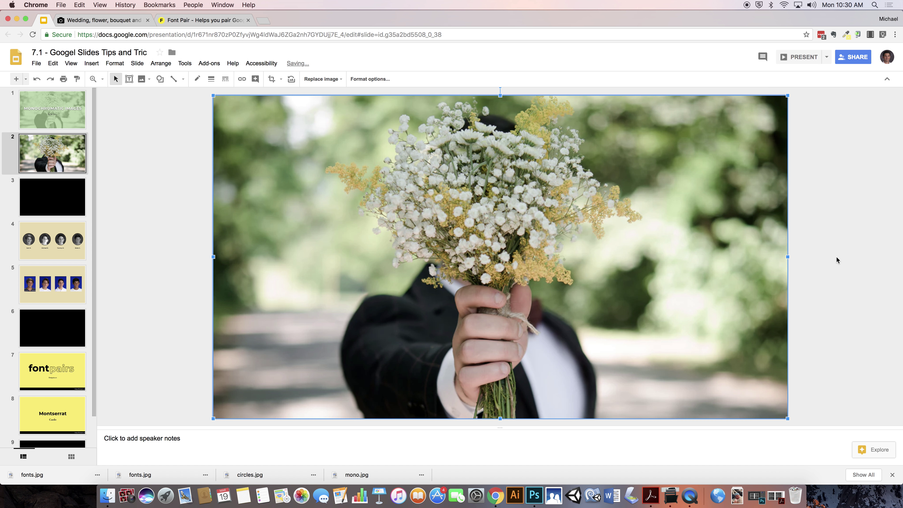
{"action": "left_click", "coordinate": [669, 210]}
- Recolour the bouquet photo with Light 1 and raise its contrast slightly
{"action": "left_click", "coordinate": [370, 78]}
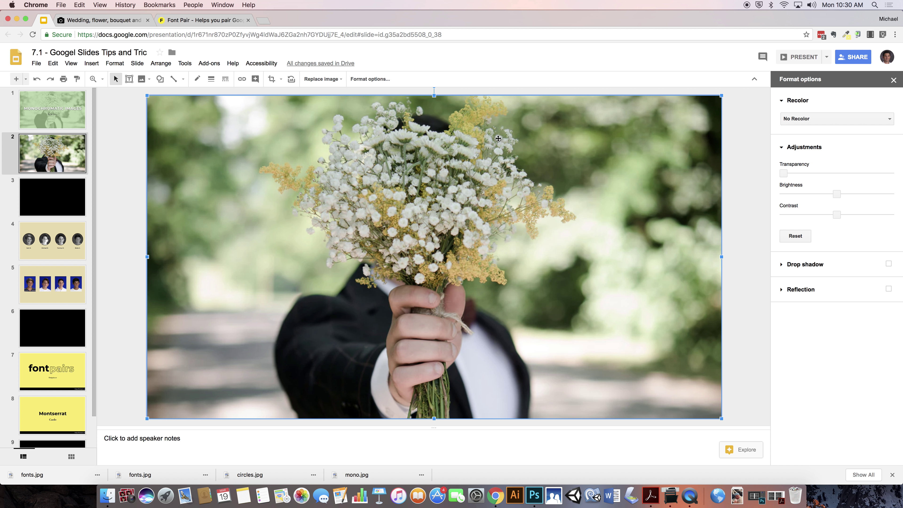
{"action": "left_click", "coordinate": [822, 117]}
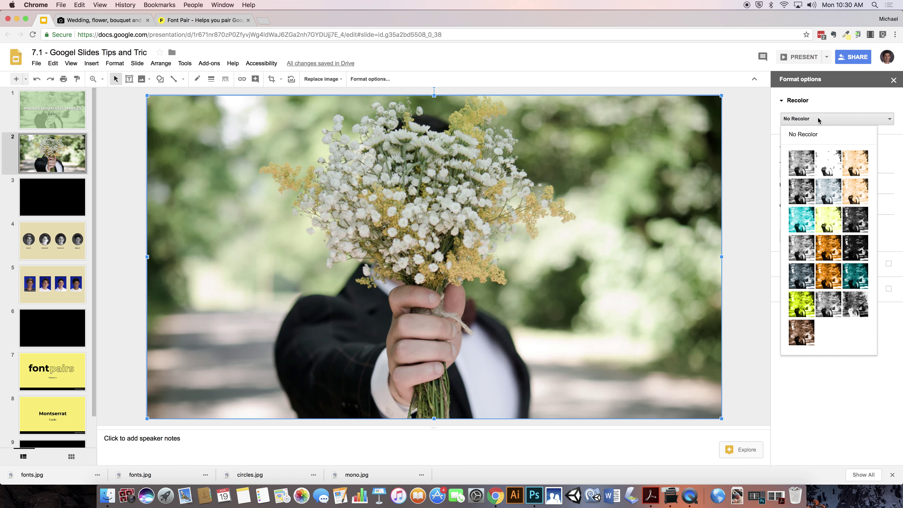
{"action": "left_click", "coordinate": [803, 166]}
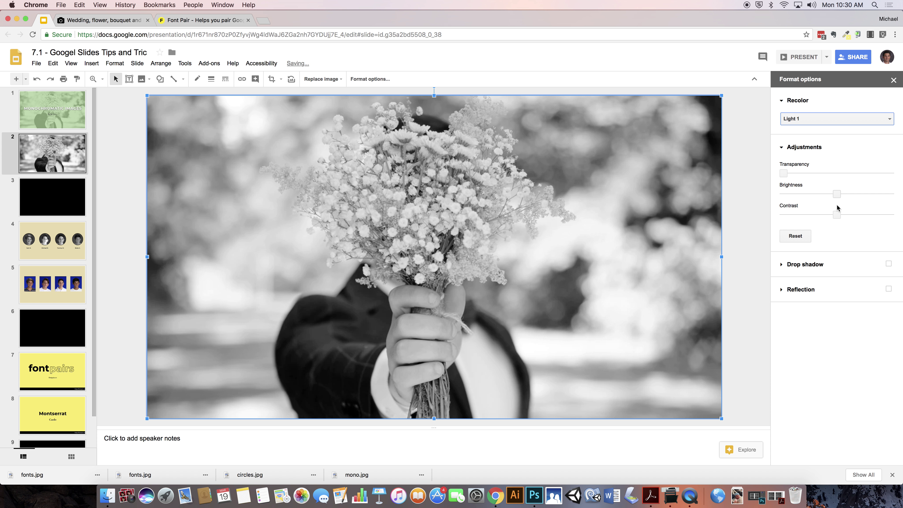
{"action": "left_click_drag", "start_coordinate": [837, 215], "coordinate": [847, 215]}
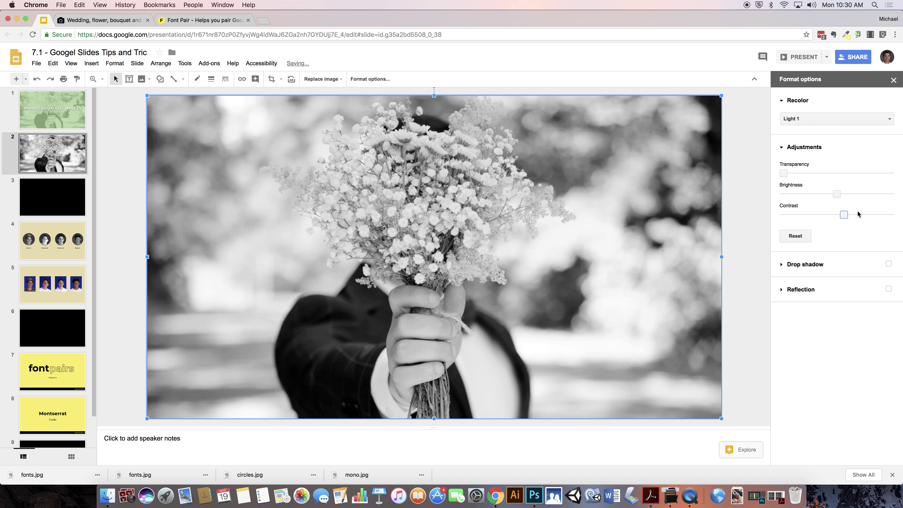
- Draw a rectangle spanning the entire slide over the photo
{"action": "left_click", "coordinate": [161, 79]}
{"action": "mouse_move", "coordinate": [168, 98]}
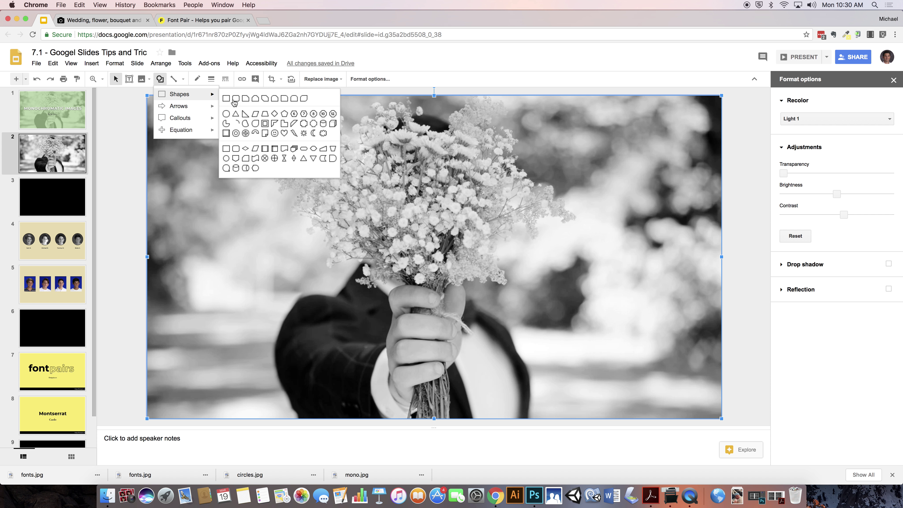
{"action": "left_click", "coordinate": [224, 99]}
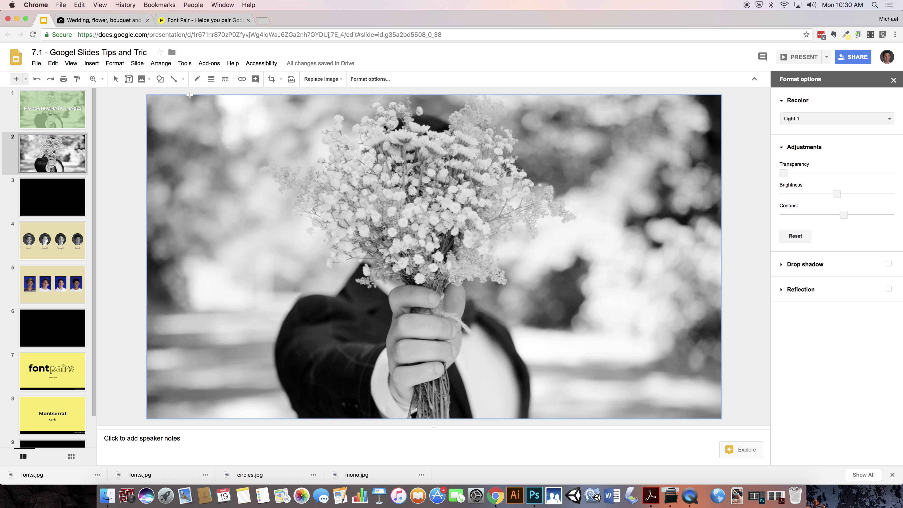
{"action": "left_click_drag", "start_coordinate": [146, 95], "coordinate": [722, 419]}
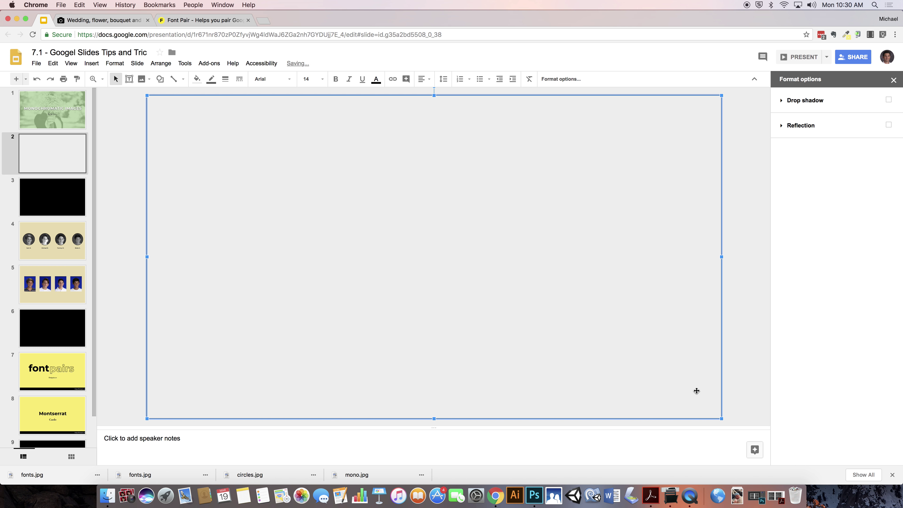
- Give the rectangle a transparent border and a solid blue fill
{"action": "left_click", "coordinate": [226, 79]}
{"action": "left_click", "coordinate": [212, 80]}
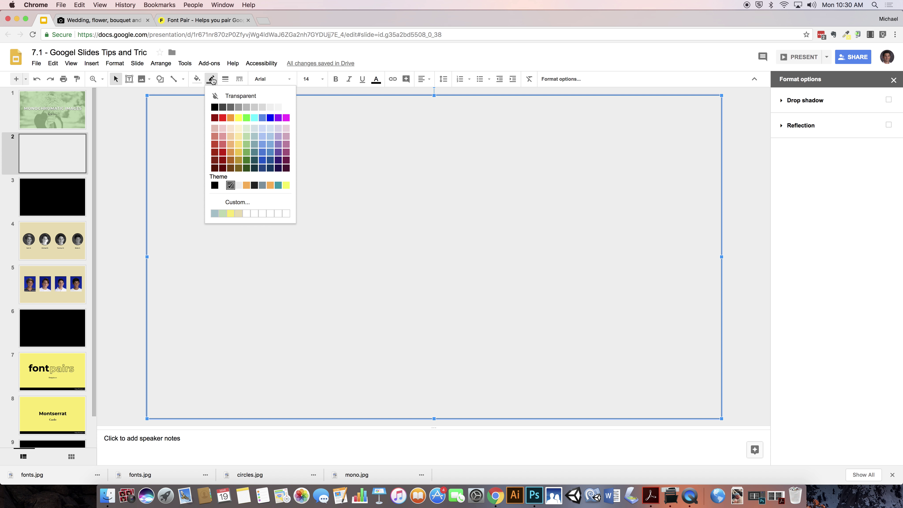
{"action": "left_click", "coordinate": [225, 97]}
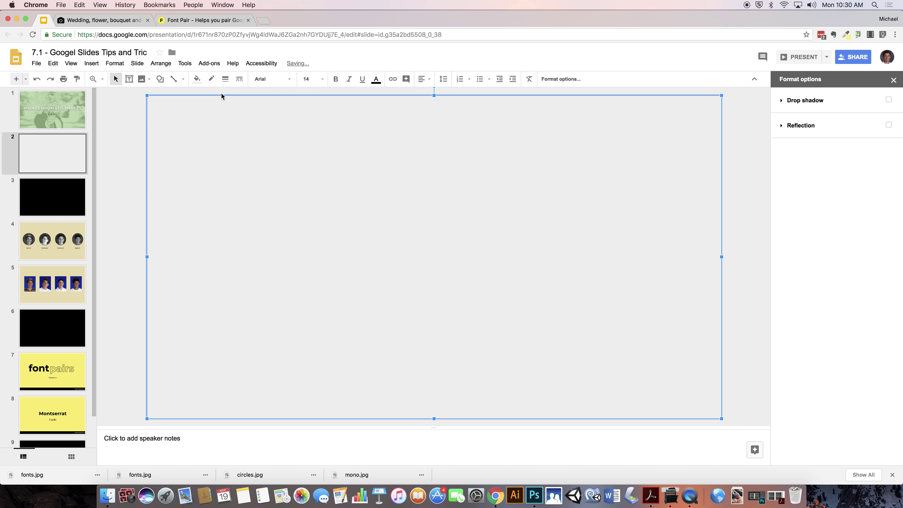
{"action": "left_click", "coordinate": [197, 80]}
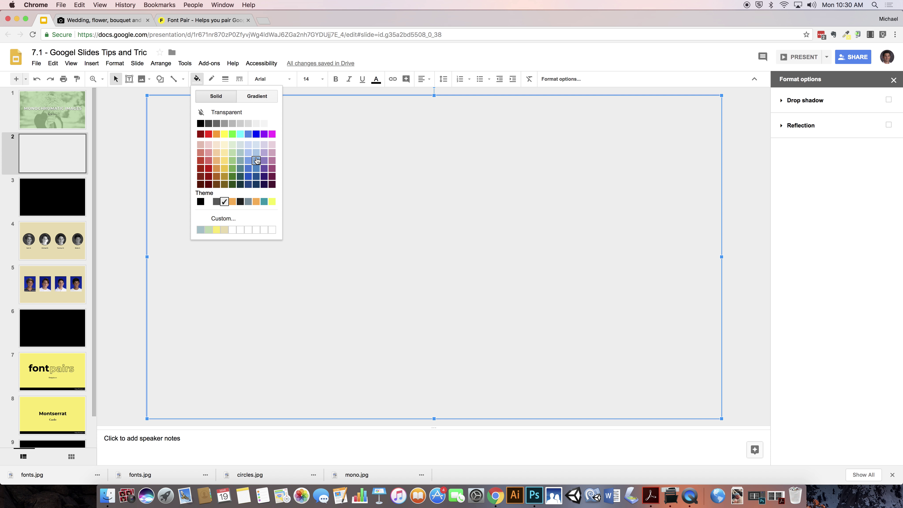
{"action": "left_click", "coordinate": [256, 169]}
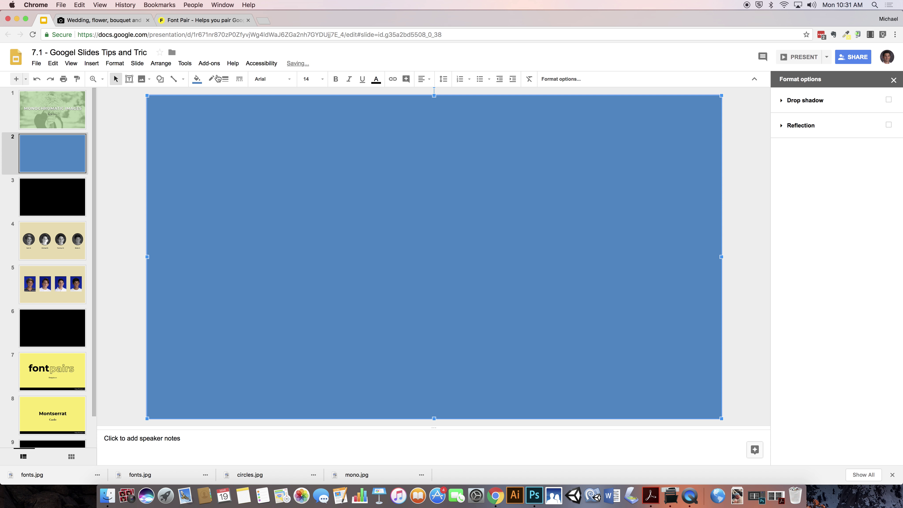
{"action": "left_click", "coordinate": [197, 80]}
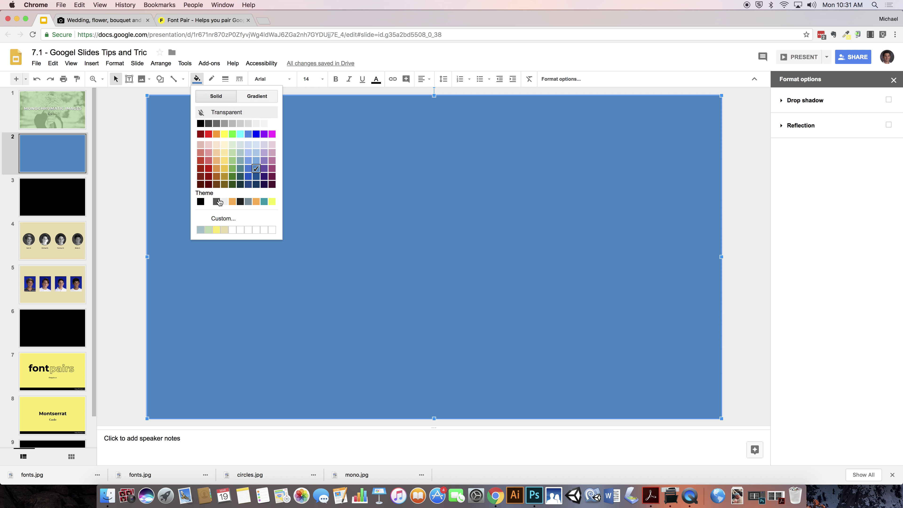
- Set the blue fill to semi-transparent #3d85c691 and nudge the overlay right
{"action": "left_click", "coordinate": [222, 219]}
{"action": "left_click_drag", "start_coordinate": [494, 225], "coordinate": [494, 247]}
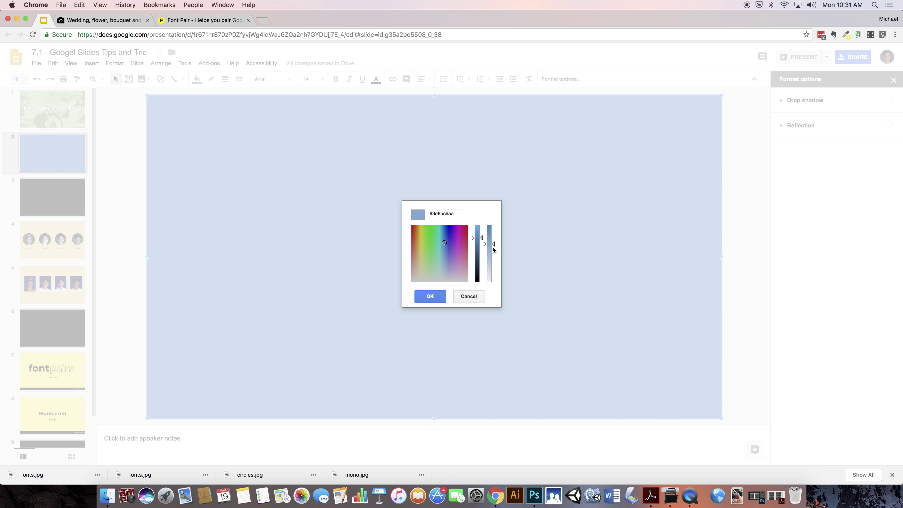
{"action": "left_click", "coordinate": [428, 298]}
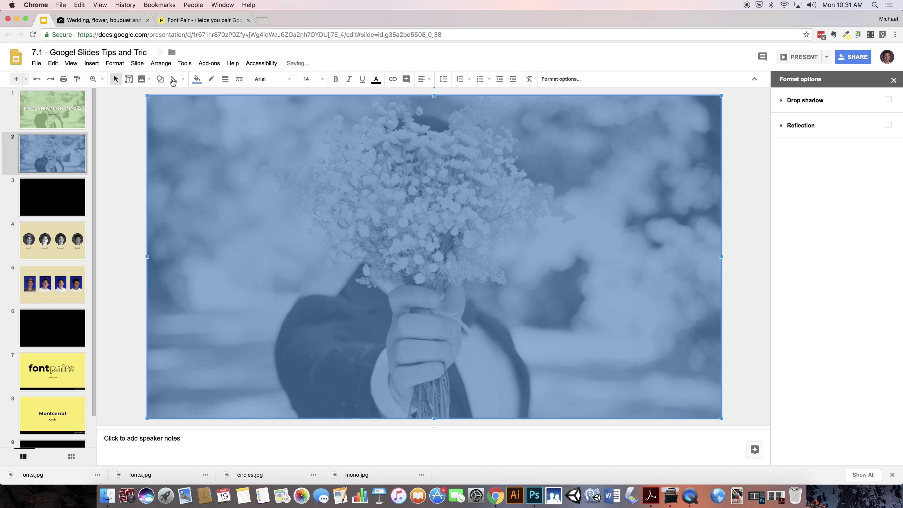
{"action": "left_click", "coordinate": [197, 78]}
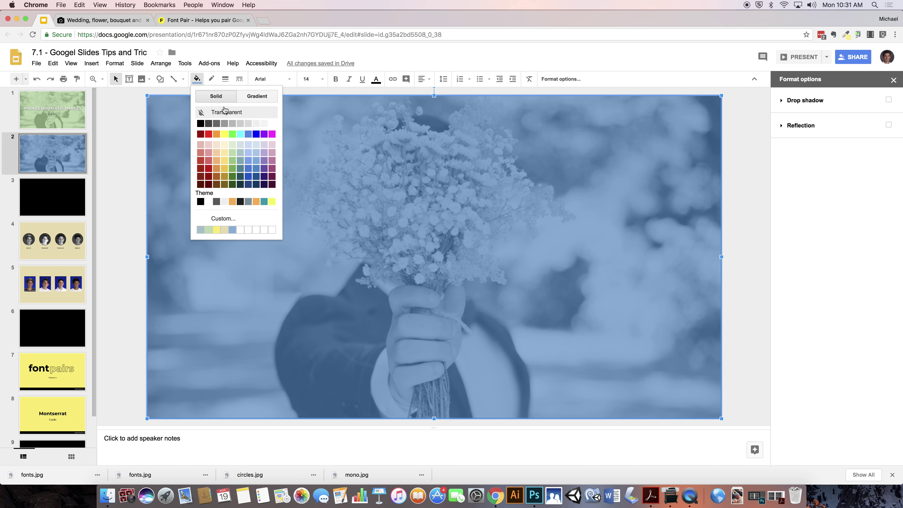
{"action": "left_click", "coordinate": [230, 218]}
{"action": "left_click_drag", "start_coordinate": [494, 245], "coordinate": [492, 250]}
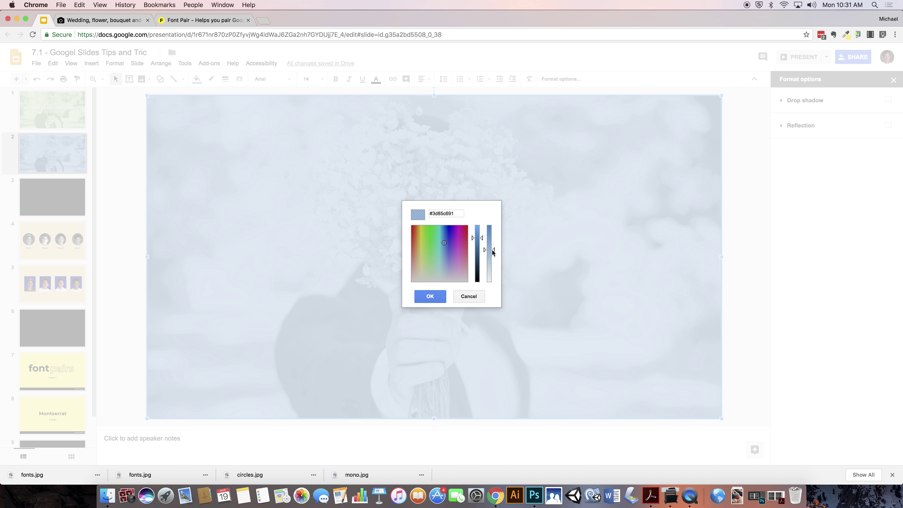
{"action": "left_click", "coordinate": [442, 293]}
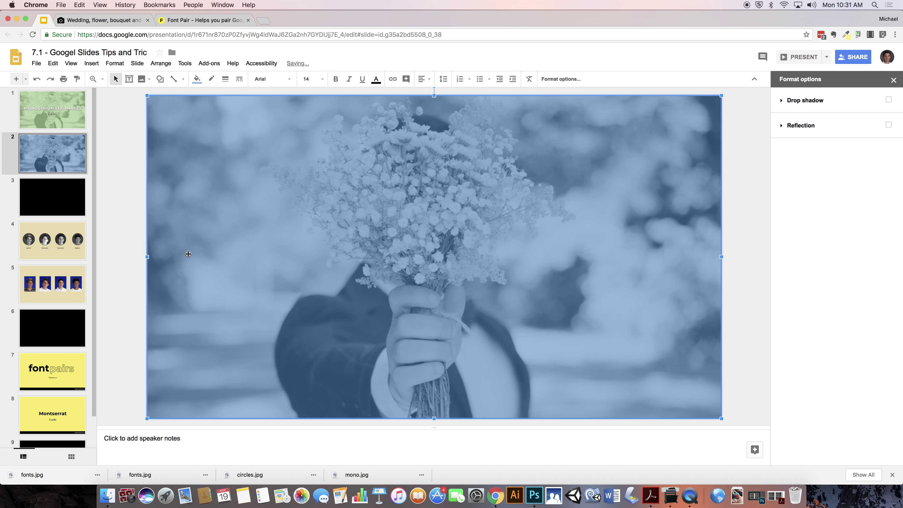
{"action": "left_click_drag", "start_coordinate": [202, 216], "coordinate": [221, 216]}
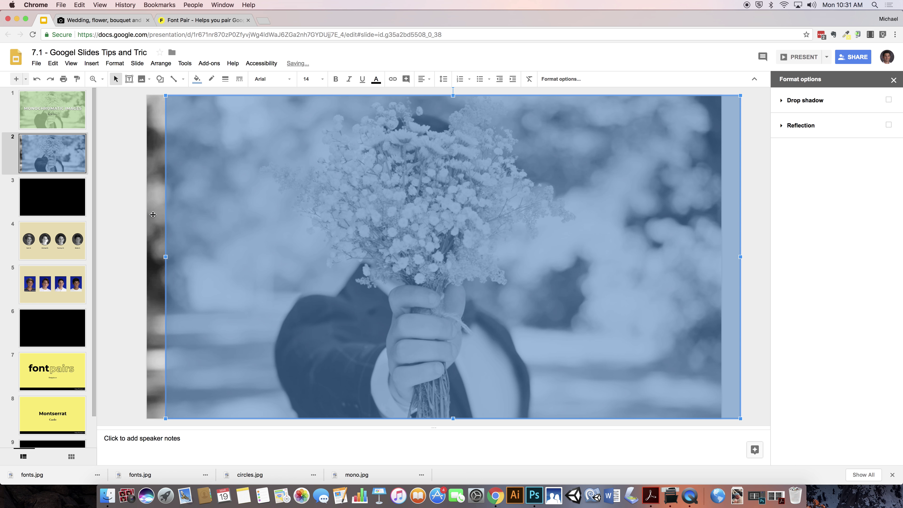
- Raise the photo's contrast, set its transparency to about 6%, and realign the overlay to the slide
{"action": "left_click", "coordinate": [154, 214]}
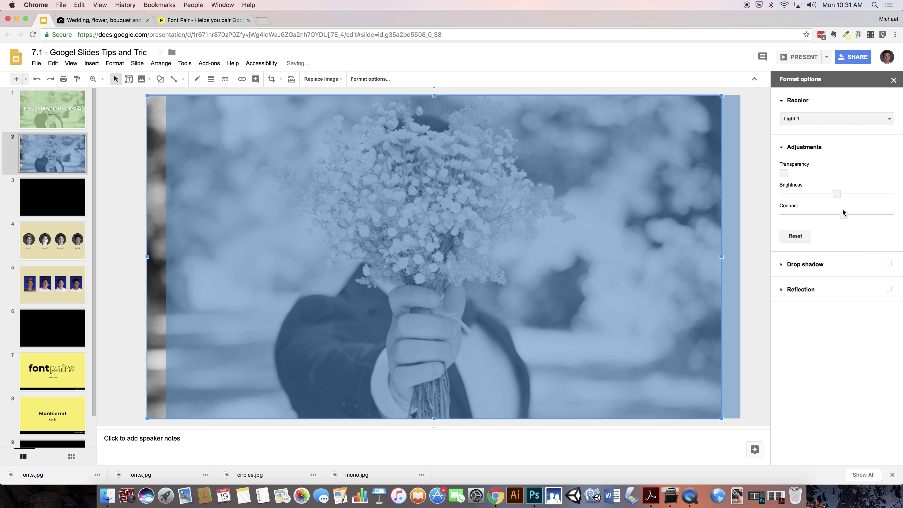
{"action": "left_click_drag", "start_coordinate": [843, 213], "coordinate": [826, 194]}
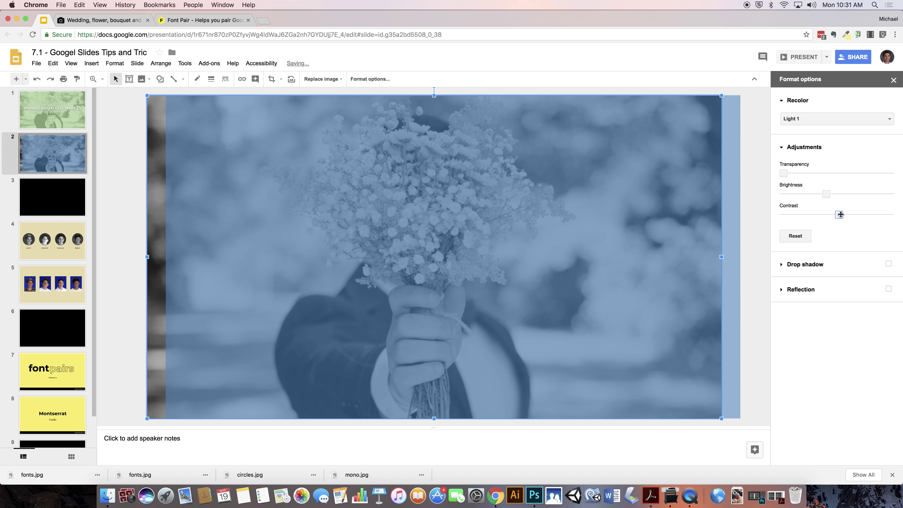
{"action": "left_click_drag", "start_coordinate": [785, 174], "coordinate": [796, 174]}
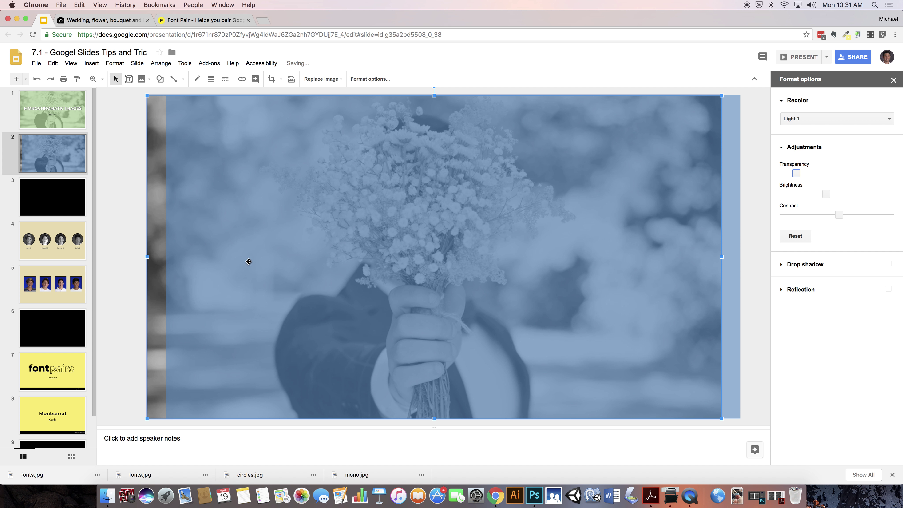
{"action": "left_click_drag", "start_coordinate": [234, 191], "coordinate": [212, 195]}
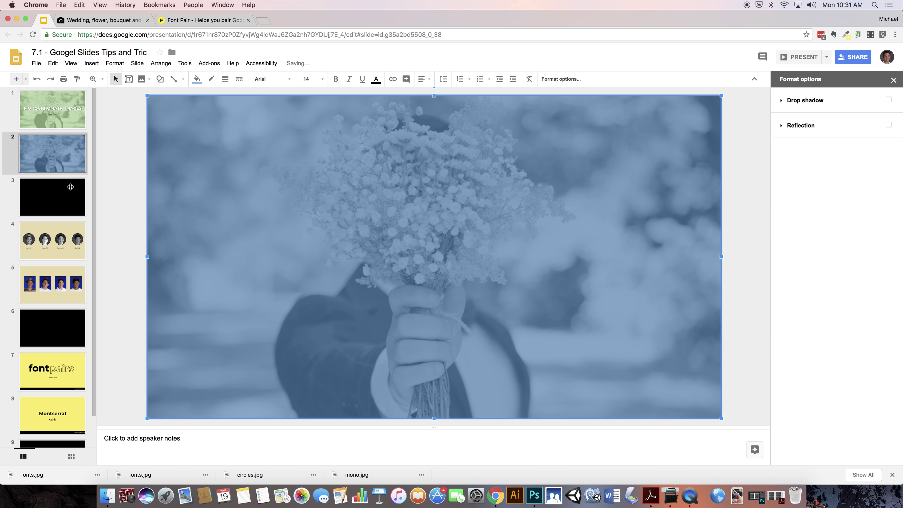
- Apply the Title slide layout to slide 2 and type 'Title' as the heading
{"action": "right_click", "coordinate": [54, 151]}
{"action": "mouse_move", "coordinate": [133, 280]}
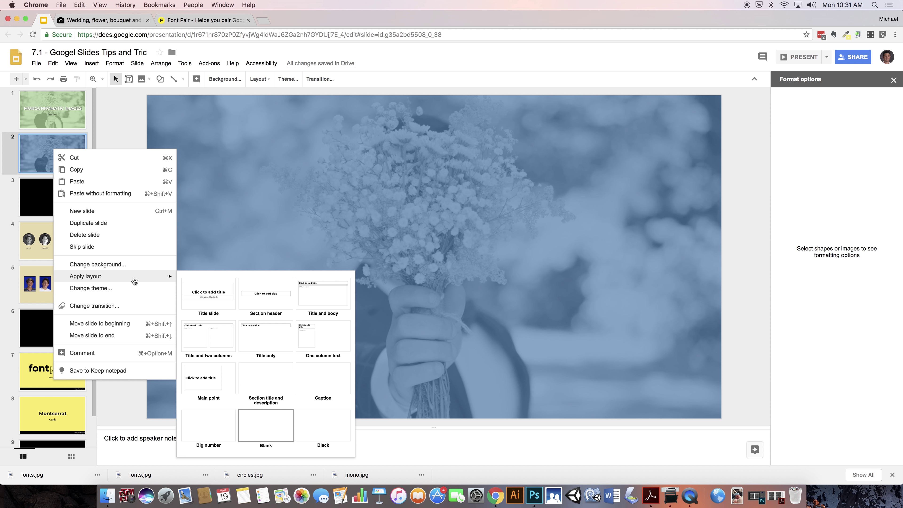
{"action": "left_click", "coordinate": [197, 301]}
{"action": "left_click", "coordinate": [382, 241]}
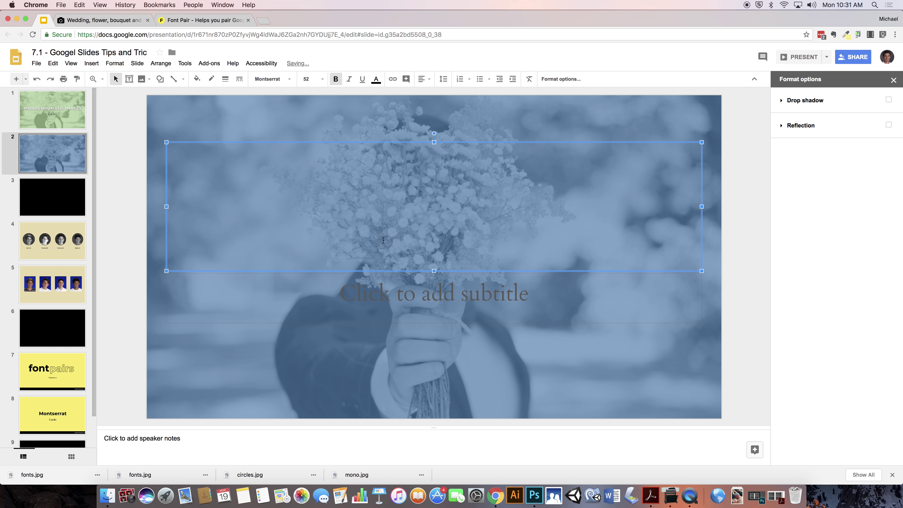
{"action": "type", "text": "TItle="}
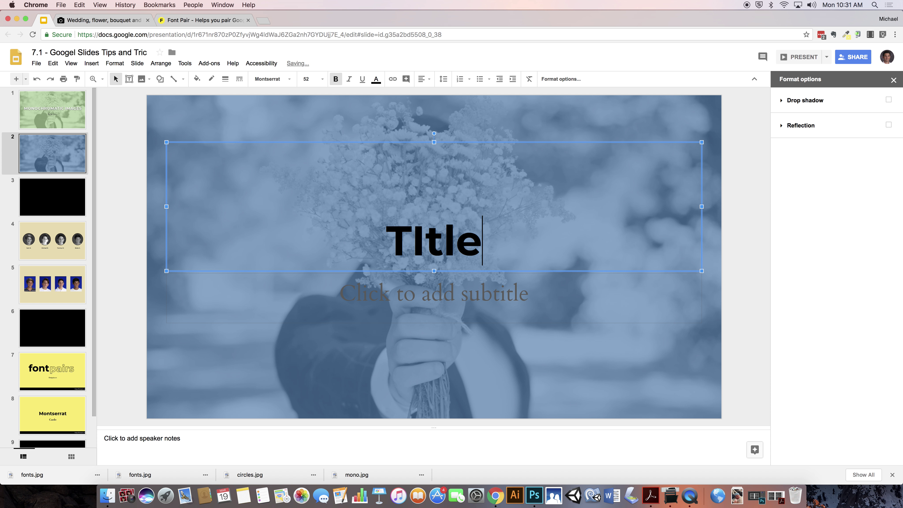
{"action": "key", "text": "BackSpace"}
{"action": "key", "text": "BackSpace"}
{"action": "key", "text": "BackSpace"}
{"action": "key", "text": "BackSpace"}
{"action": "key", "text": "BackSpace"}
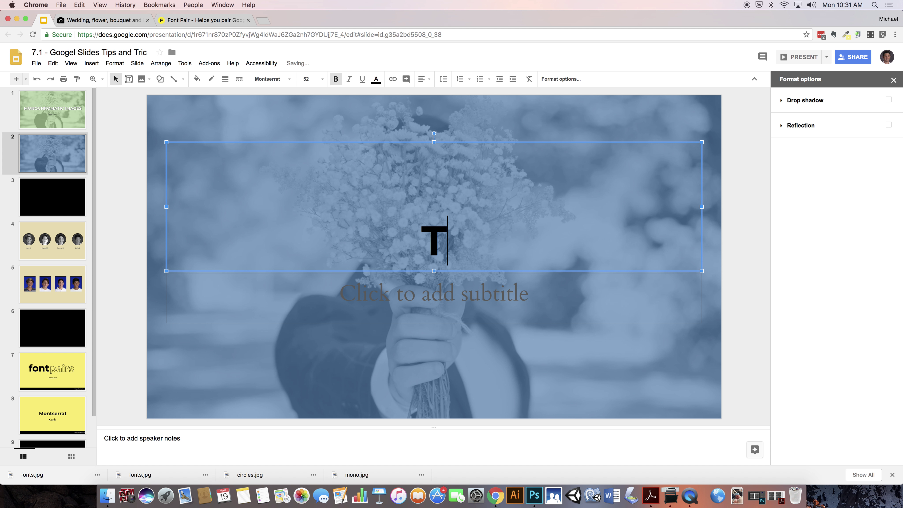
{"action": "type", "text": "itle"}
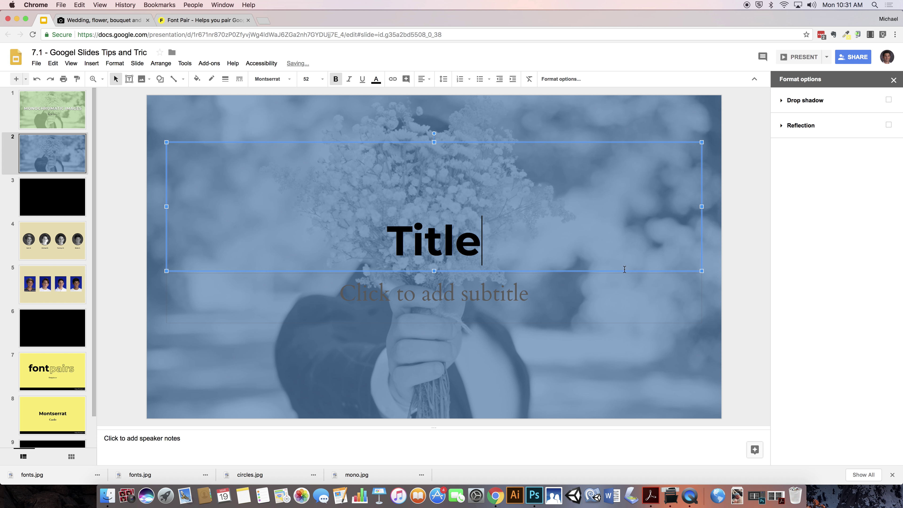
- Make the 'Title' heading white with a drop shadow
{"action": "left_click_drag", "start_coordinate": [481, 240], "coordinate": [380, 238]}
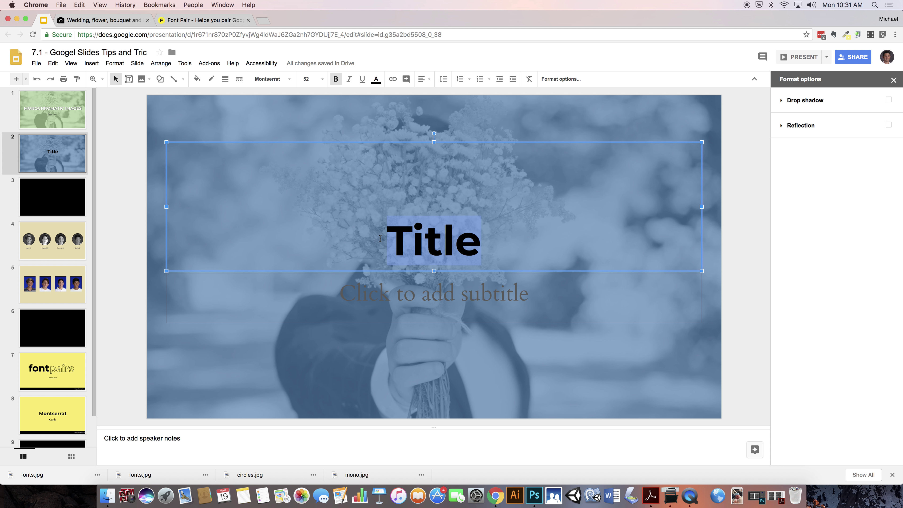
{"action": "left_click", "coordinate": [376, 79]}
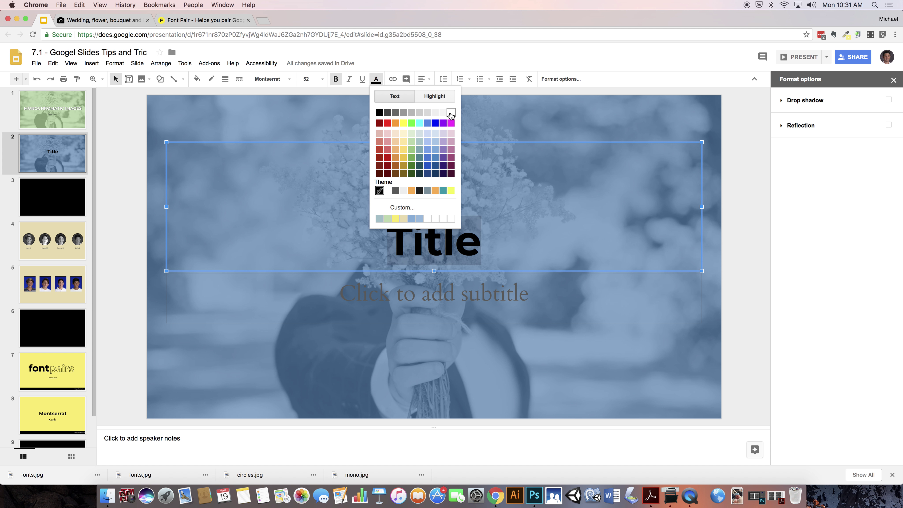
{"action": "left_click", "coordinate": [452, 114]}
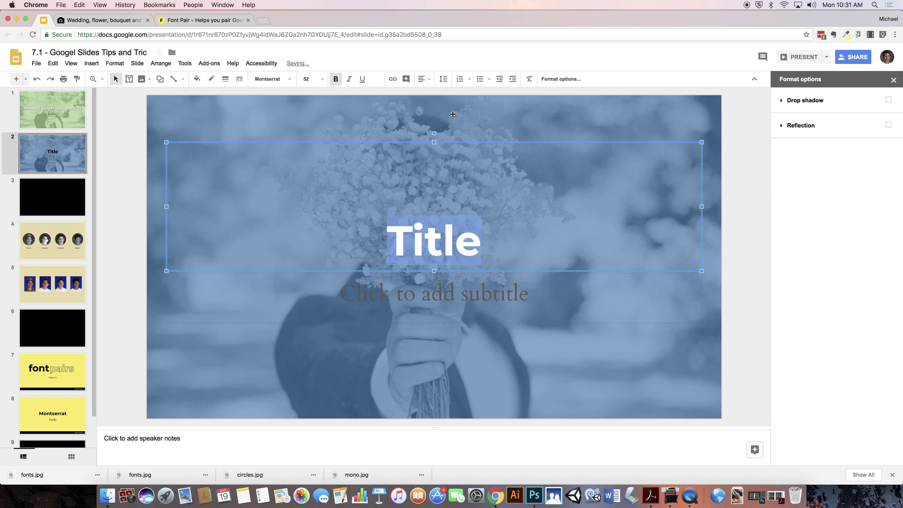
{"action": "left_click", "coordinate": [888, 99]}
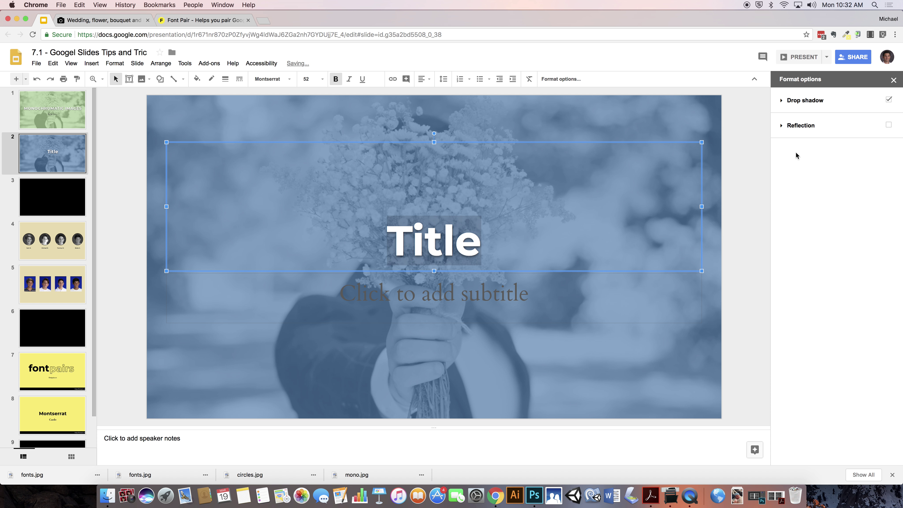
{"action": "left_click", "coordinate": [683, 120]}
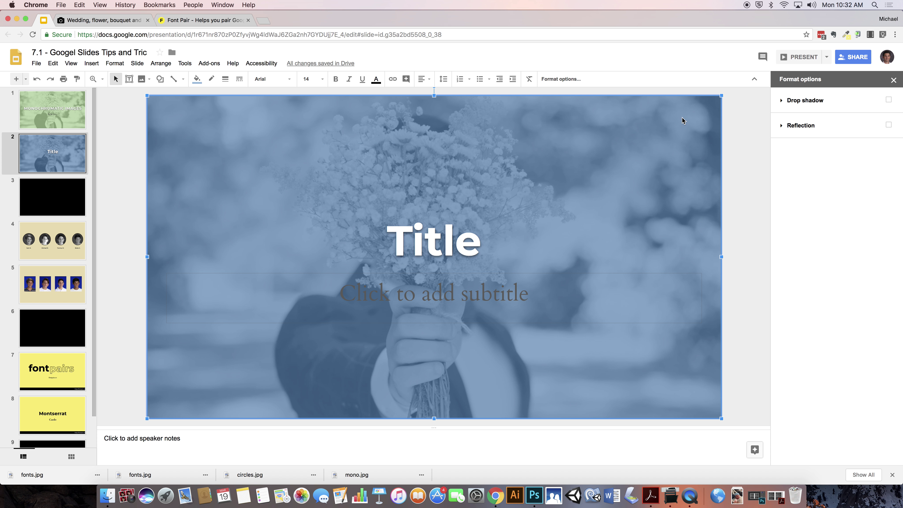
{"action": "left_click", "coordinate": [456, 263]}
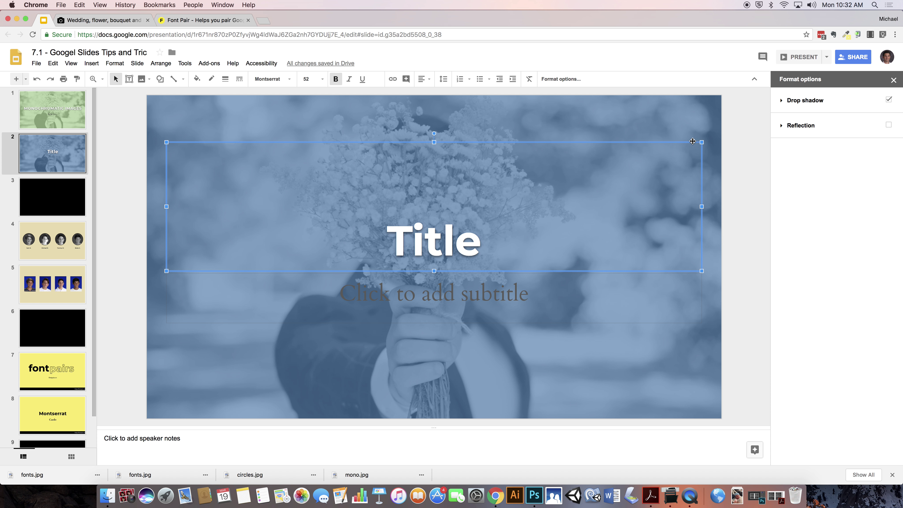
{"action": "left_click", "coordinate": [890, 100]}
{"action": "left_click", "coordinate": [889, 100]}
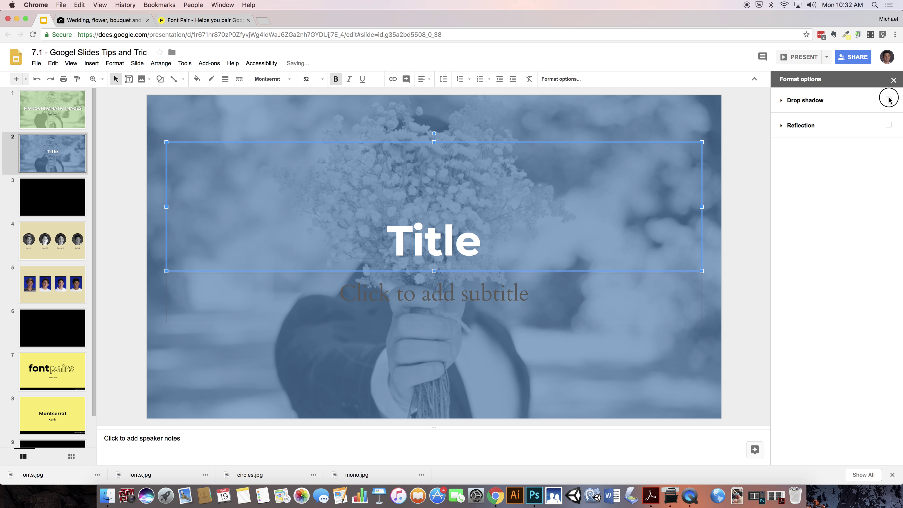
{"action": "left_click", "coordinate": [481, 300]}
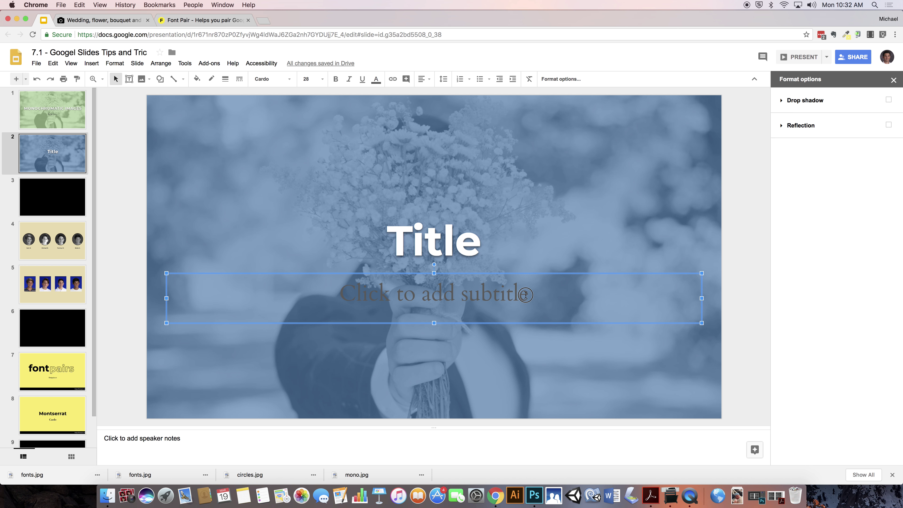
- Type 'subtitle' in the subtitle placeholder and make it black
{"action": "left_click", "coordinate": [384, 297]}
{"action": "type", "text": "subtitle"}
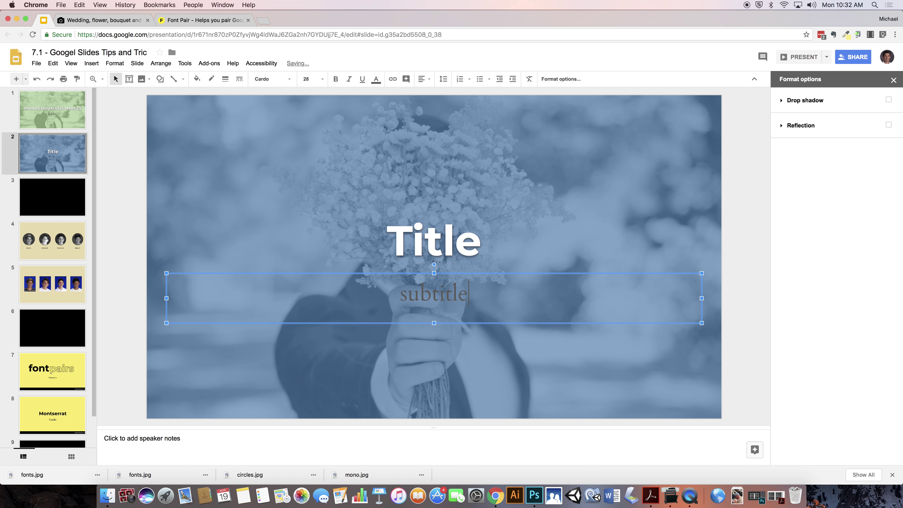
{"action": "left_click", "coordinate": [382, 85]}
{"action": "left_click", "coordinate": [380, 113]}
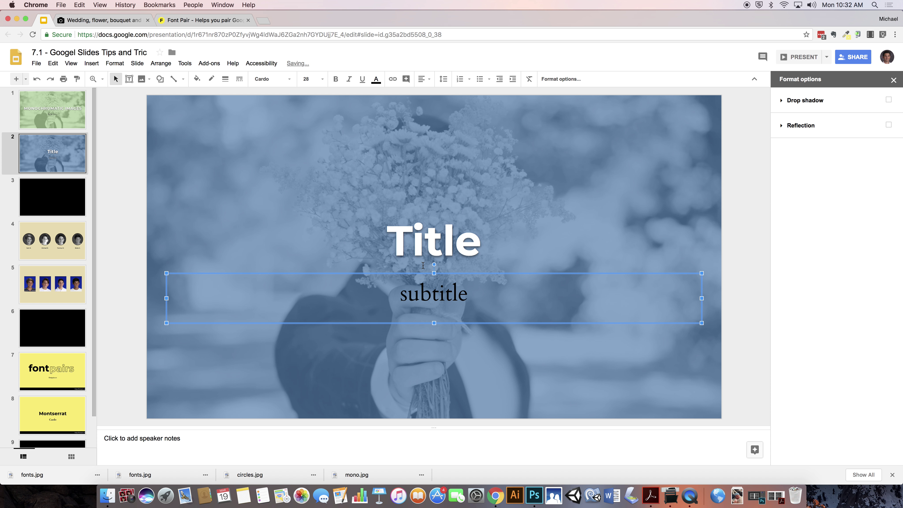
{"action": "left_click", "coordinate": [755, 306]}
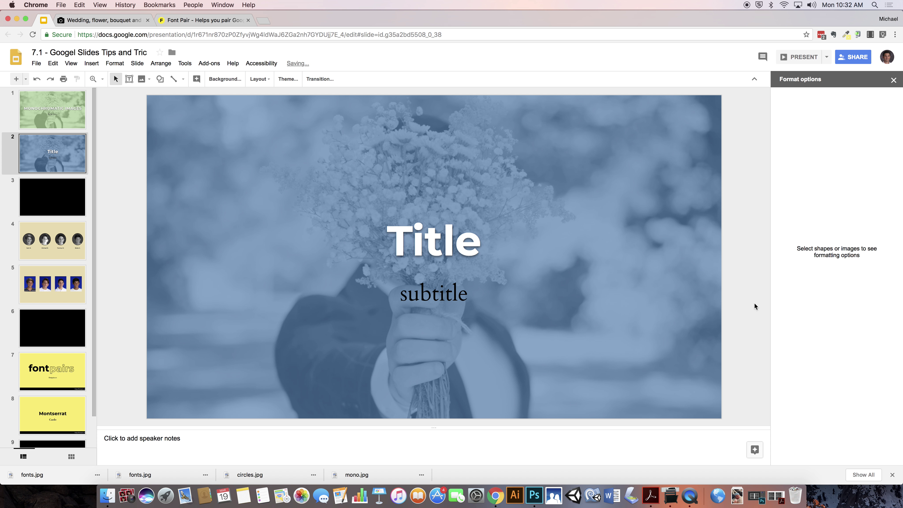
- Increase the title text font size from 52 to 72
{"action": "left_click", "coordinate": [435, 229]}
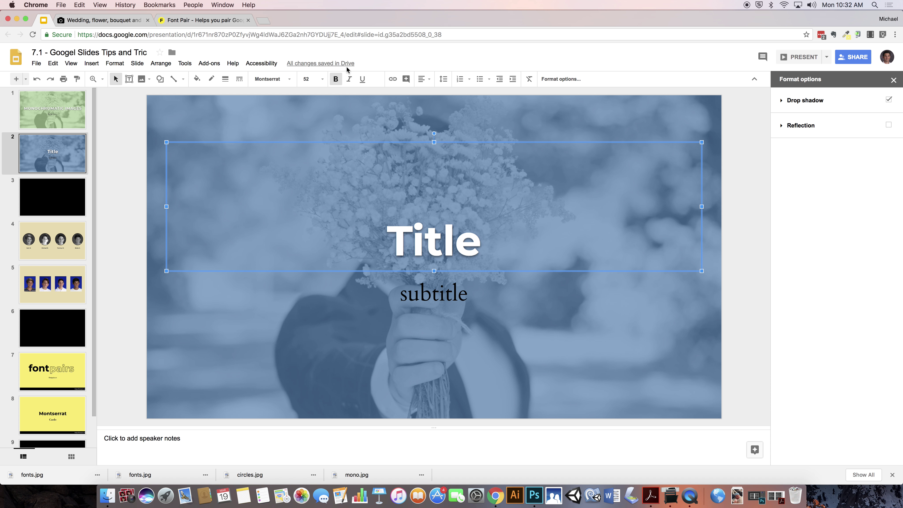
{"action": "left_click", "coordinate": [322, 79]}
{"action": "left_click", "coordinate": [309, 261]}
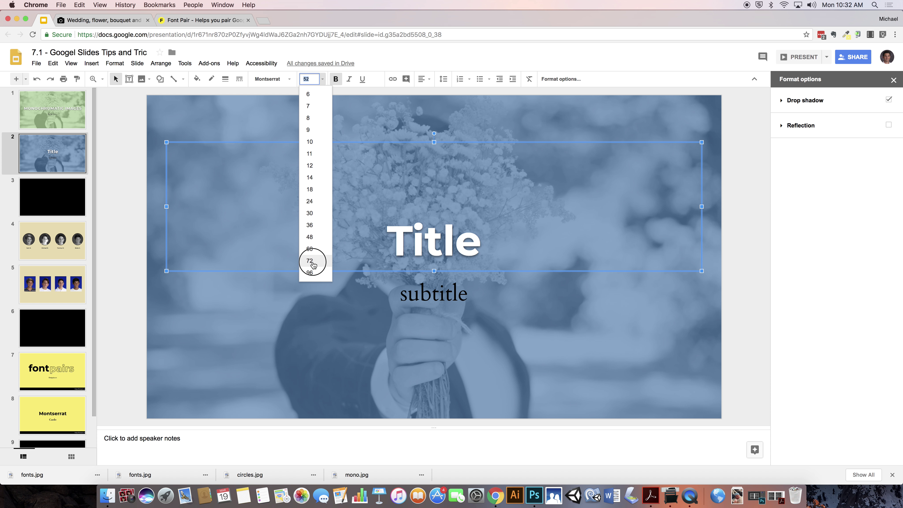
{"action": "left_click", "coordinate": [309, 261]}
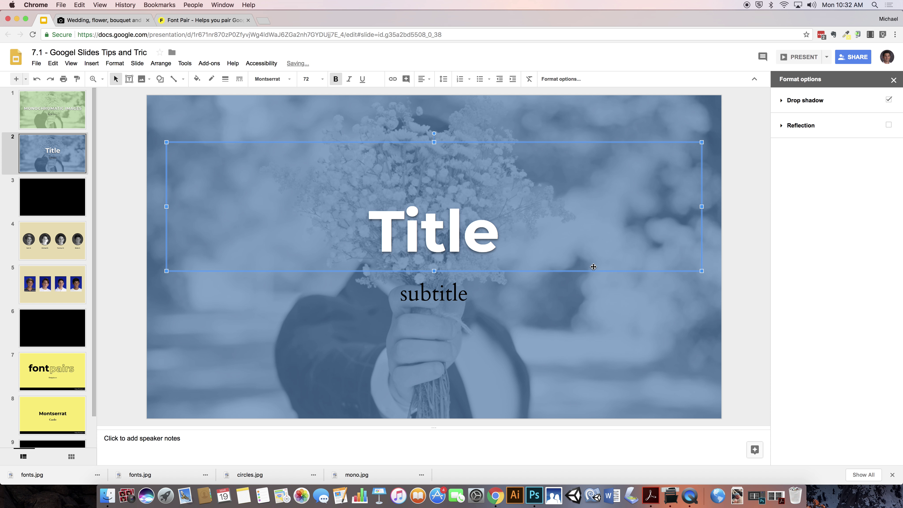
{"action": "left_click", "coordinate": [751, 260]}
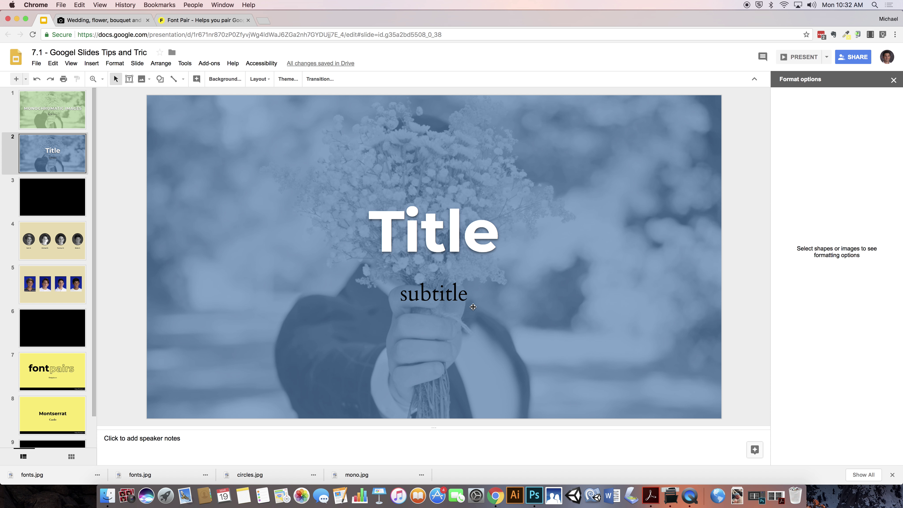